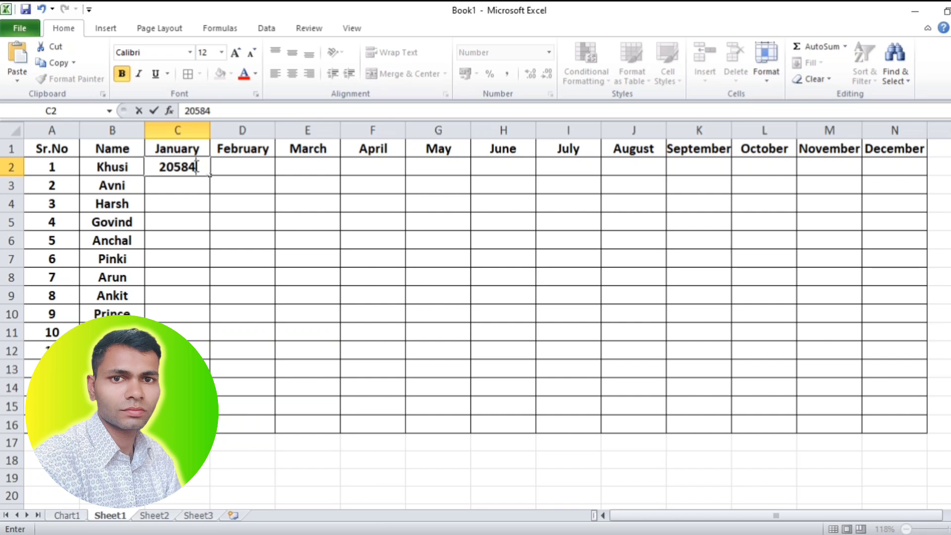
# Clear the number being entered in cell C2, leaving the cell empty
pyautogui.press('BackSpace')
pyautogui.press('BackSpace')
pyautogui.press('BackSpace')
pyautogui.press('BackSpace')
pyautogui.press('BackSpace')
pyautogui.click(177, 169)
pyautogui.write('1')
pyautogui.press('BackSpace')
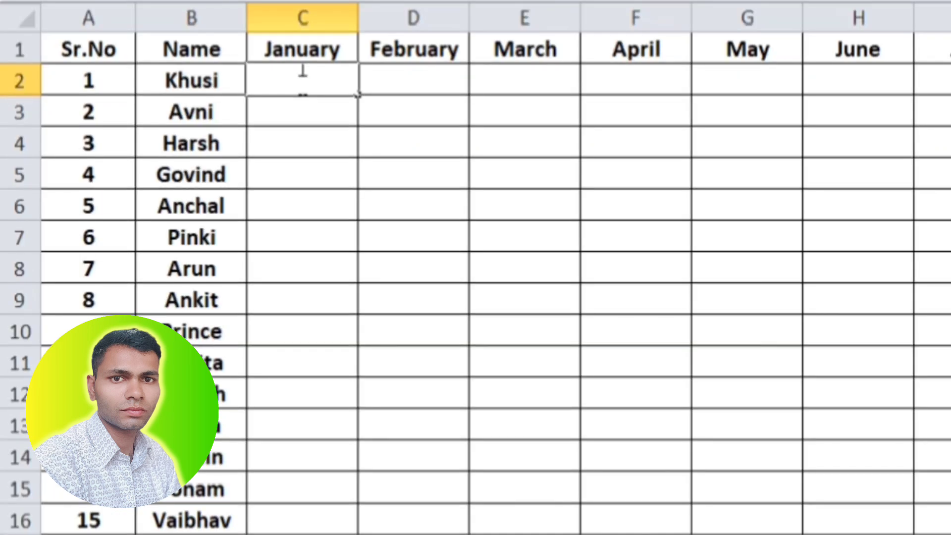
# Enter the formula =RANDBETWEEN(10000,20000) in cell C2
pyautogui.write('=')
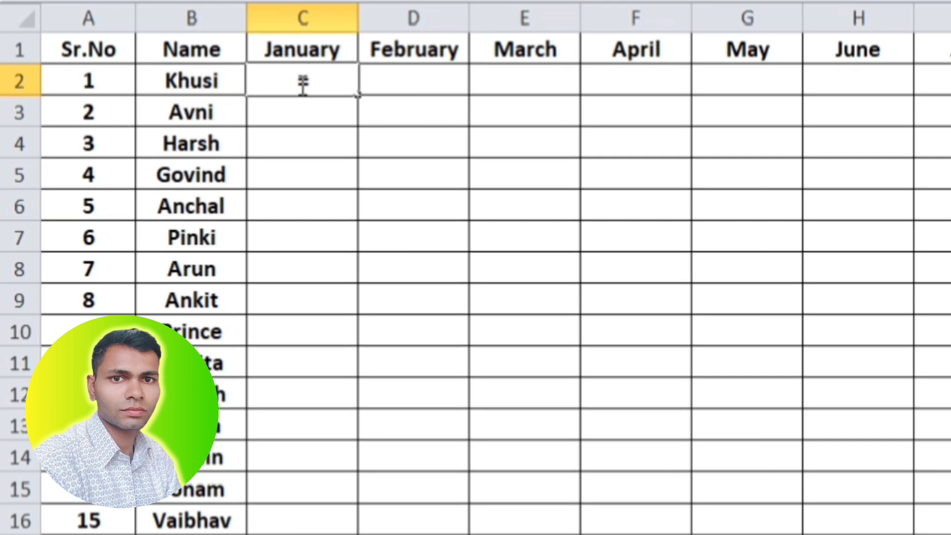
pyautogui.write('r')
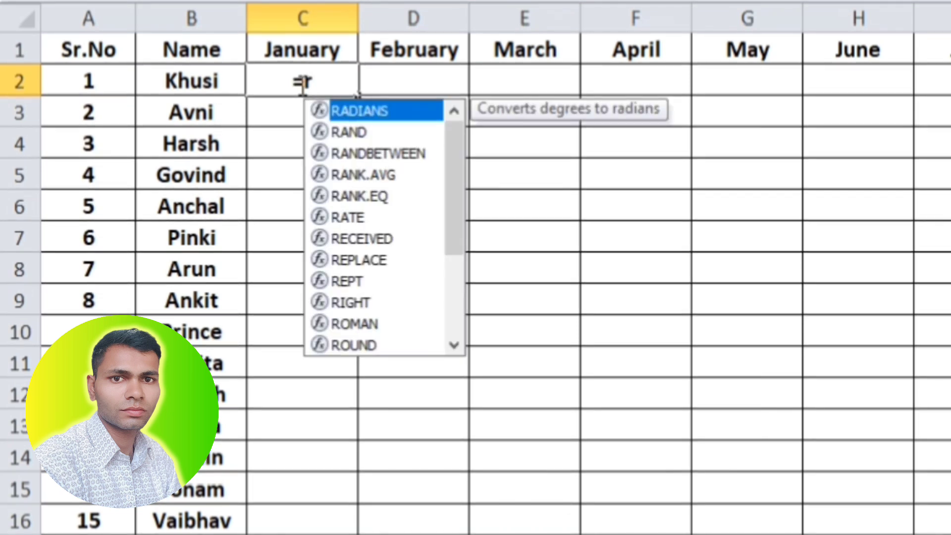
pyautogui.write('a')
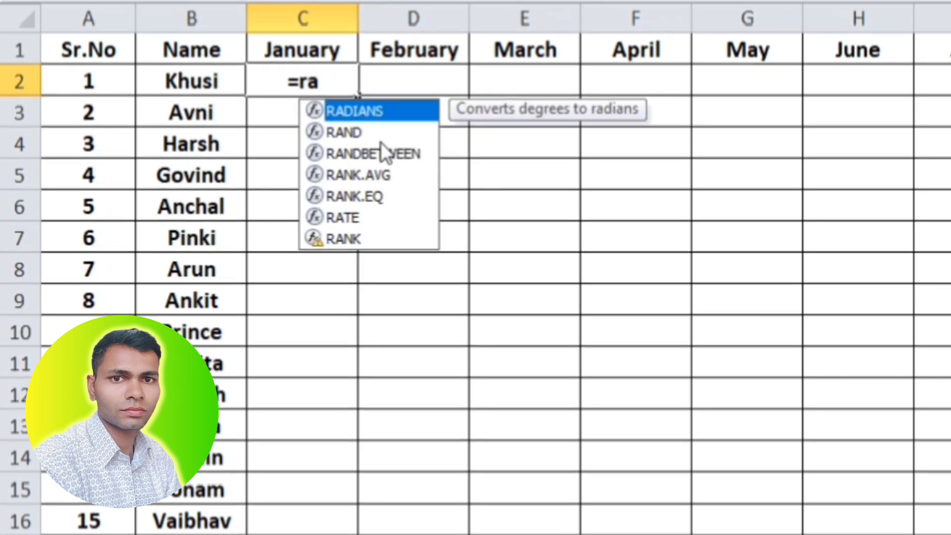
pyautogui.doubleClick(373, 153)
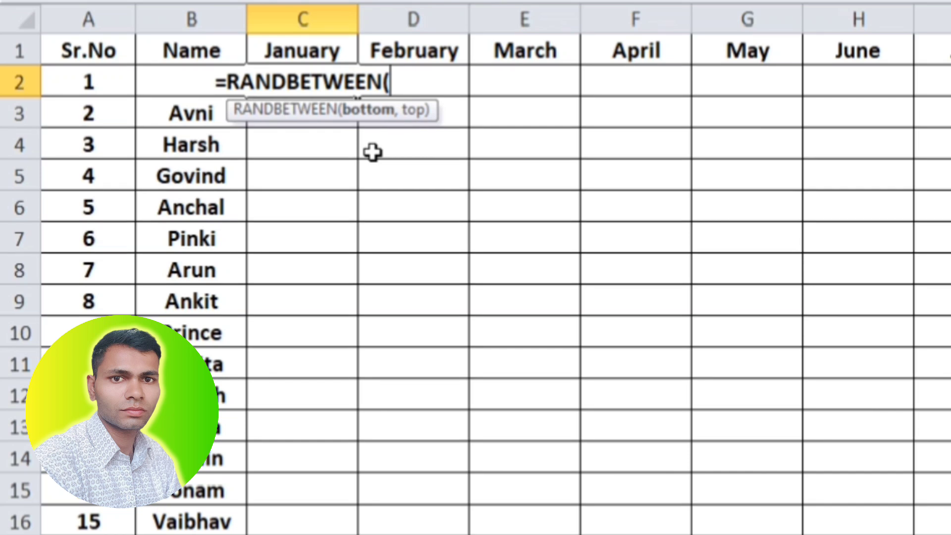
pyautogui.write('1000')
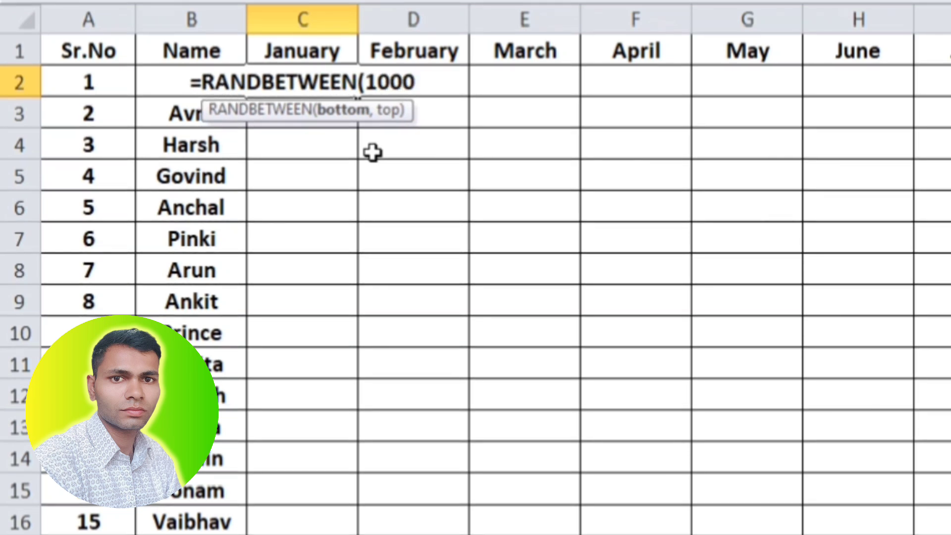
pyautogui.write('0')
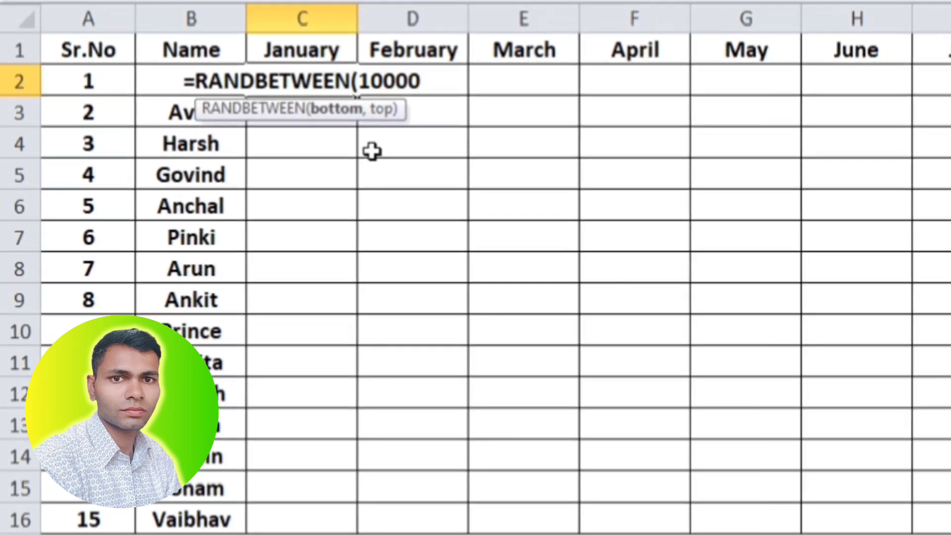
pyautogui.write(',')
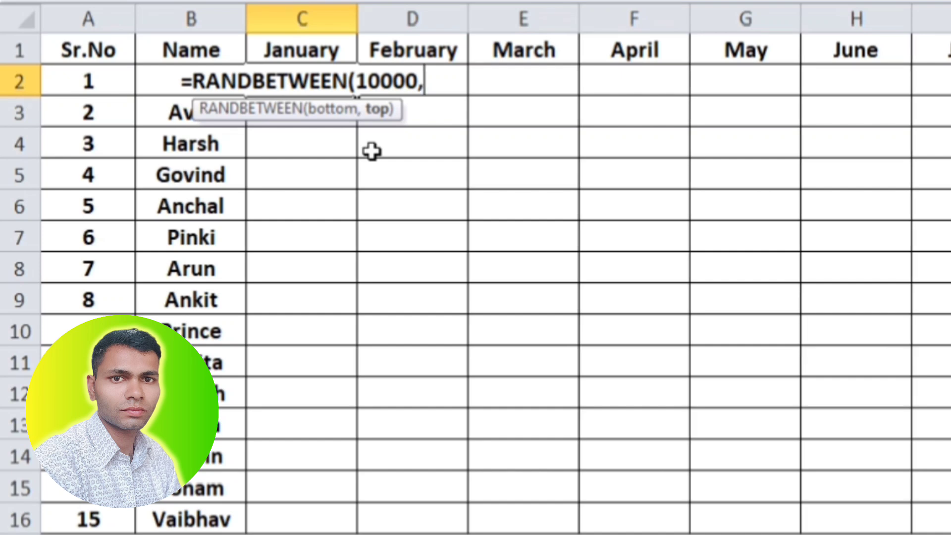
pyautogui.write('200')
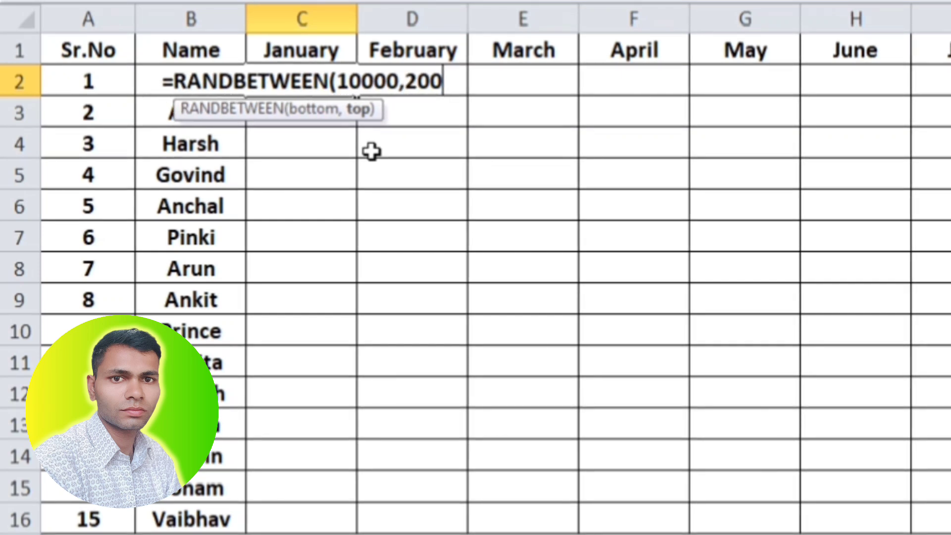
pyautogui.write('00')
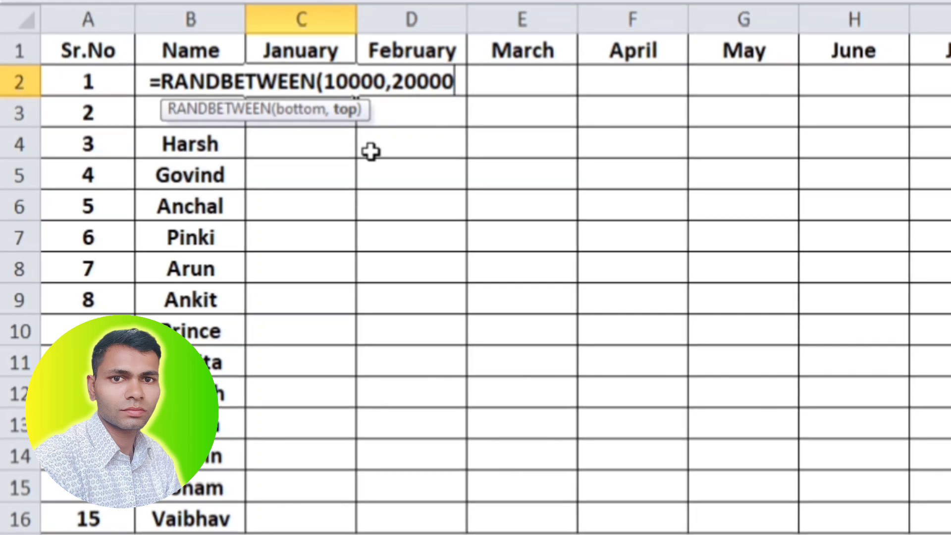
pyautogui.write(')')
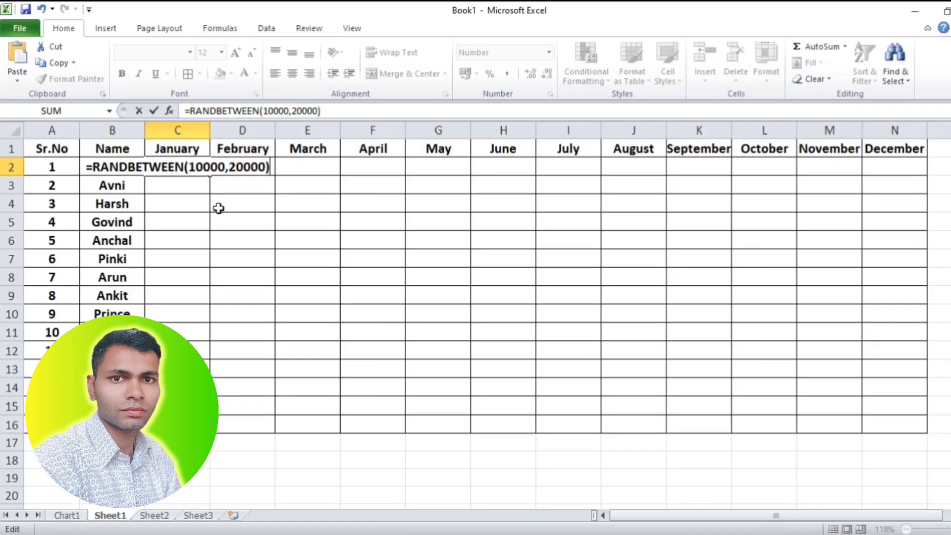
pyautogui.press('Return')
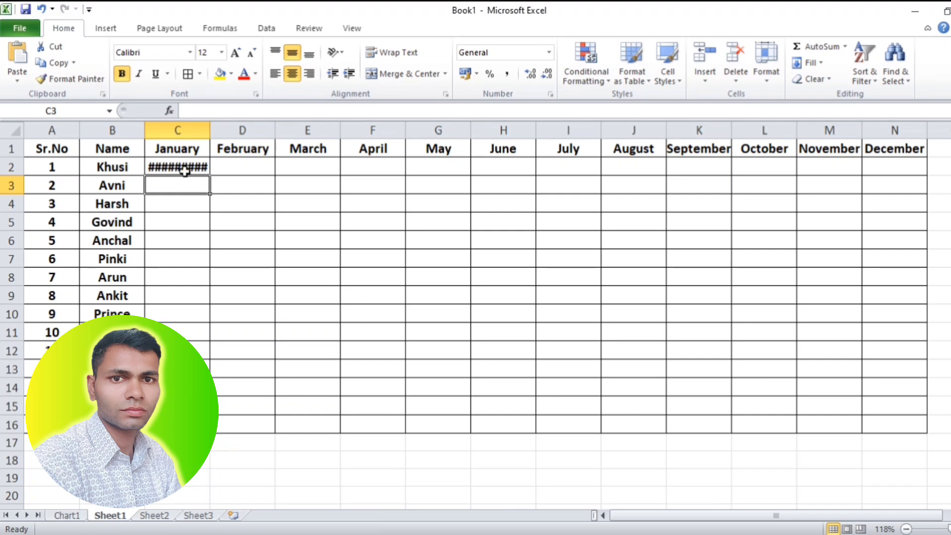
# Format cell C2 as rupee accounting currency with no decimal places
pyautogui.click(183, 163)
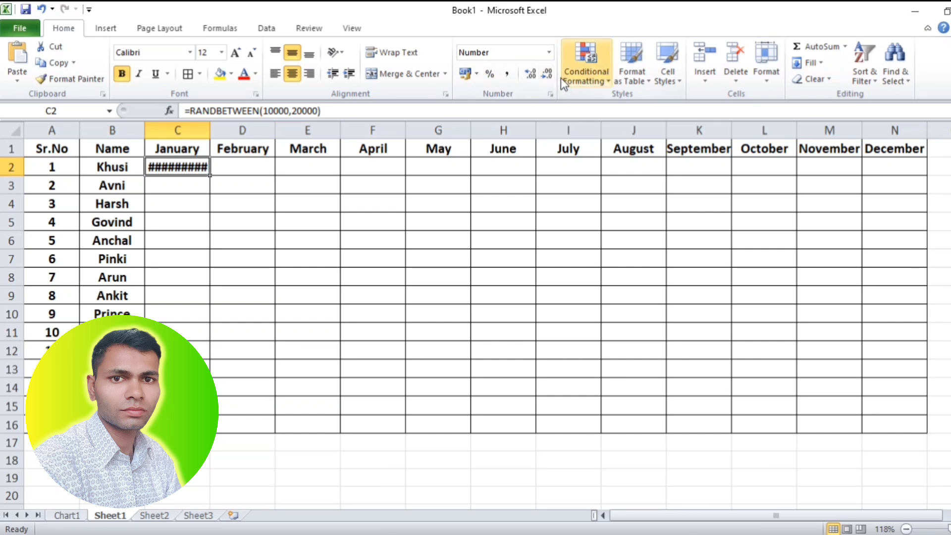
pyautogui.click(546, 76)
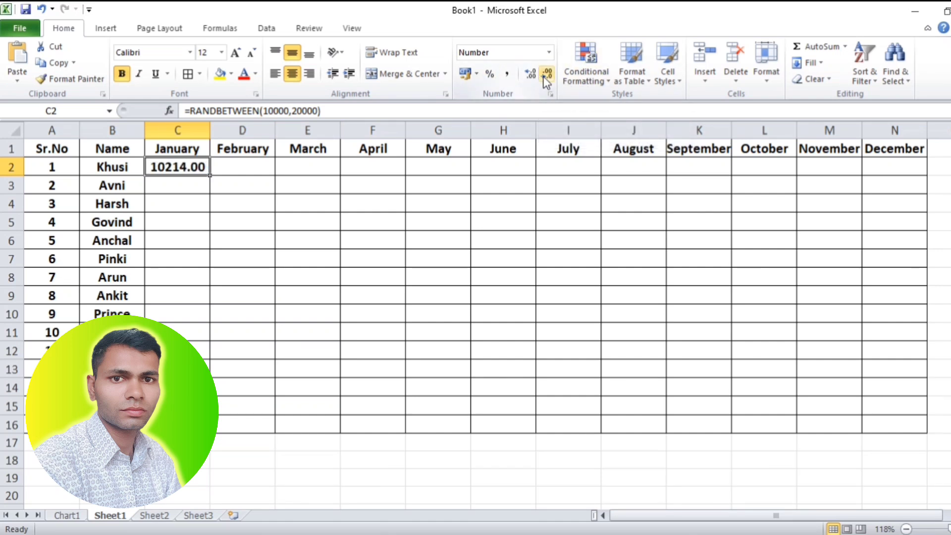
pyautogui.click(545, 78)
pyautogui.click(546, 78)
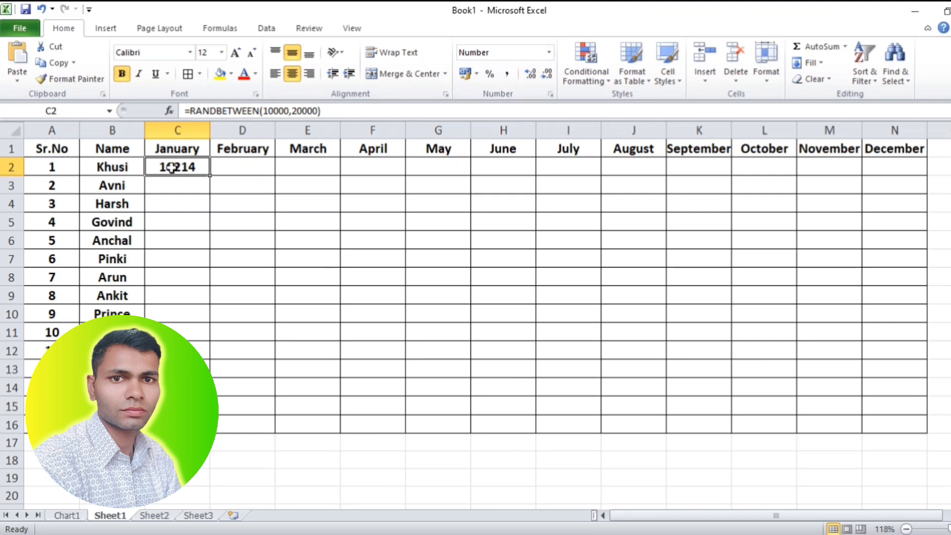
pyautogui.click(466, 75)
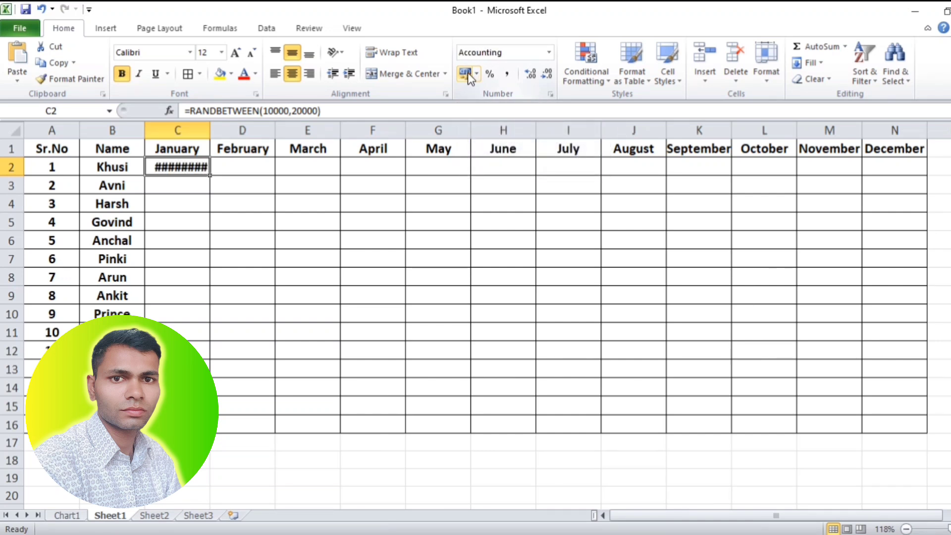
pyautogui.click(548, 73)
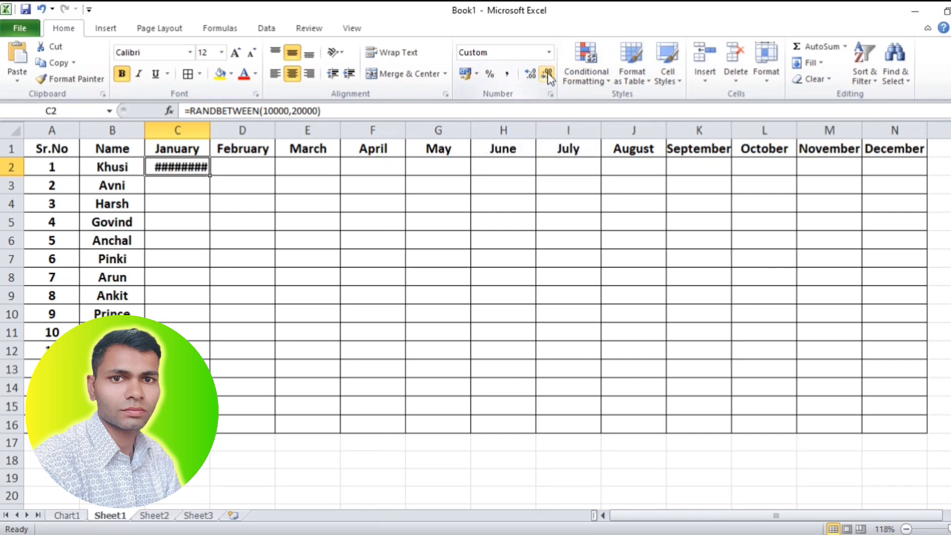
pyautogui.click(548, 72)
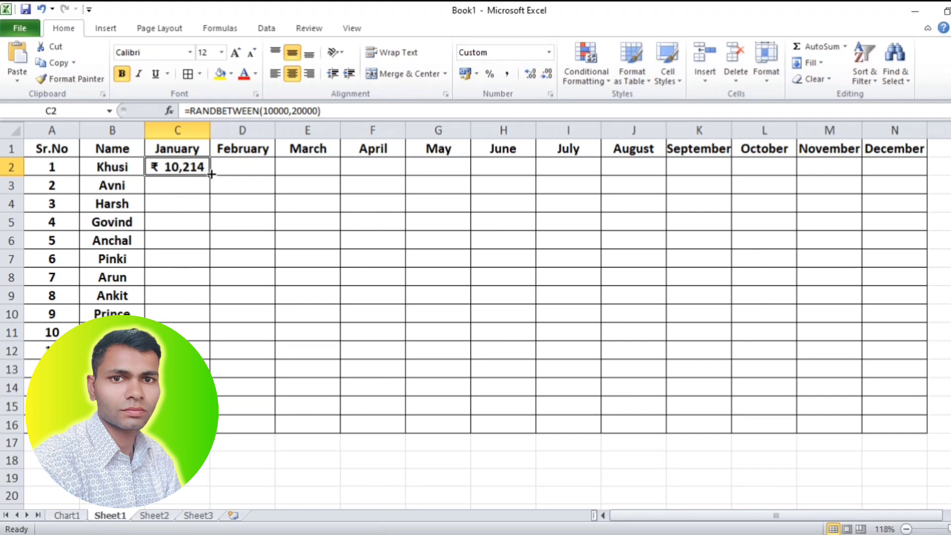
# Fill the C2 formula down to row 16 and across to the December column, covering C2:N16
pyautogui.moveTo(210, 176); pyautogui.dragTo(218, 426)
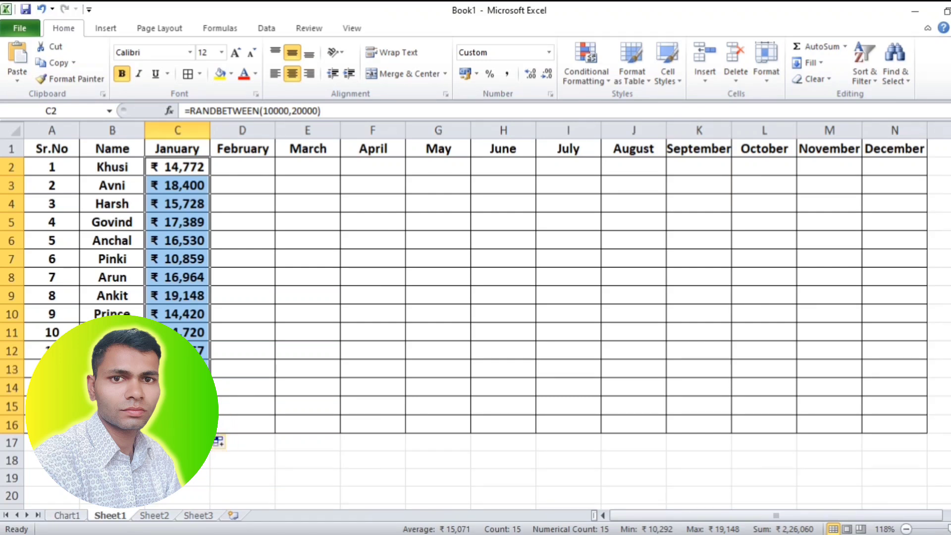
pyautogui.moveTo(210, 433); pyautogui.dragTo(911, 420)
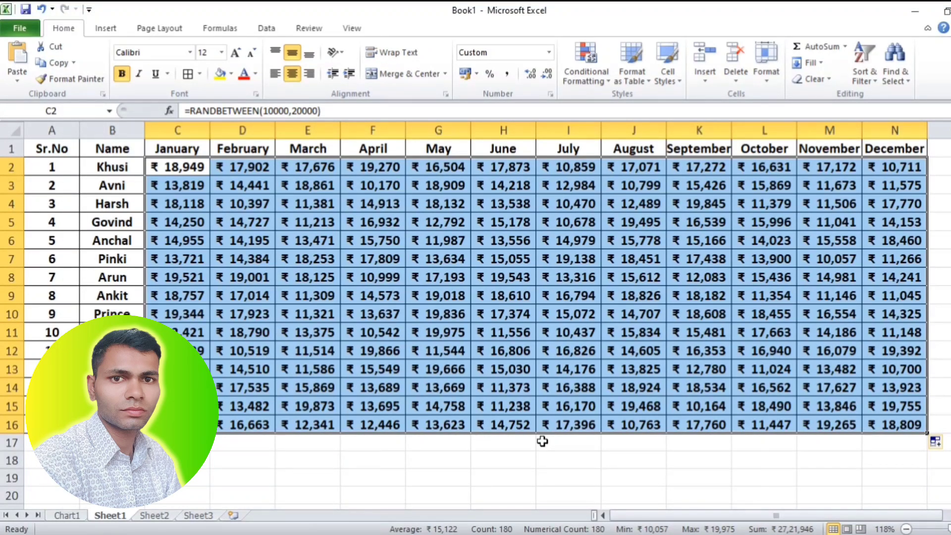
# Start an HLOOKUP formula in cell F18 with "june" as the lookup value
pyautogui.click(355, 461)
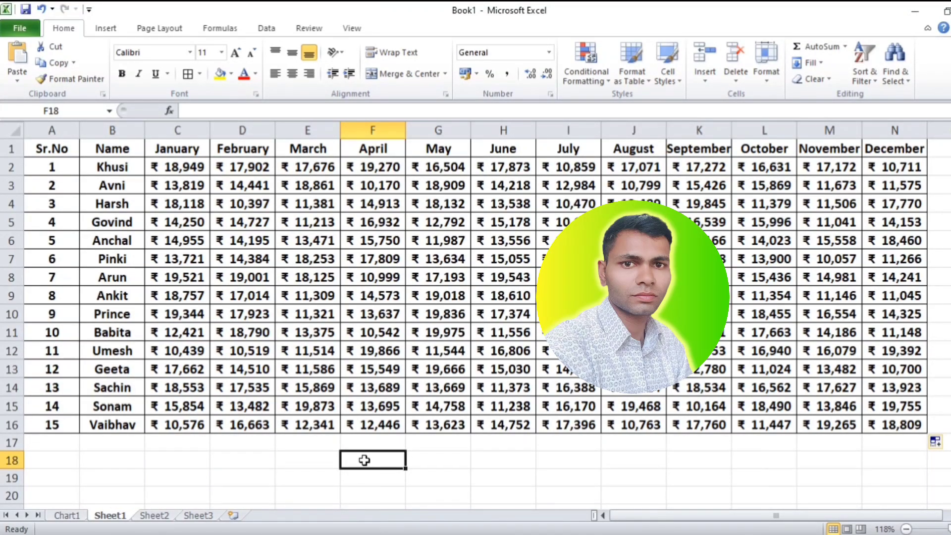
pyautogui.write('=')
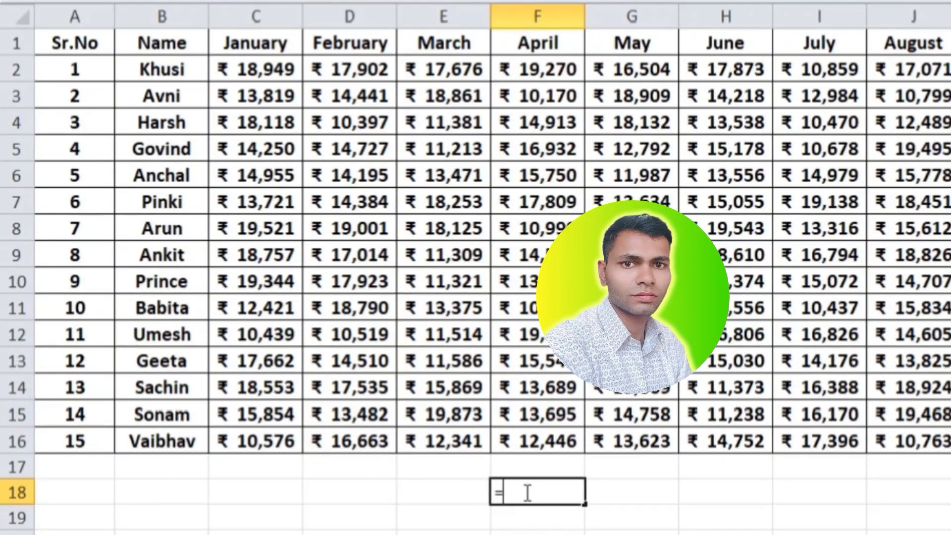
pyautogui.write('hl')
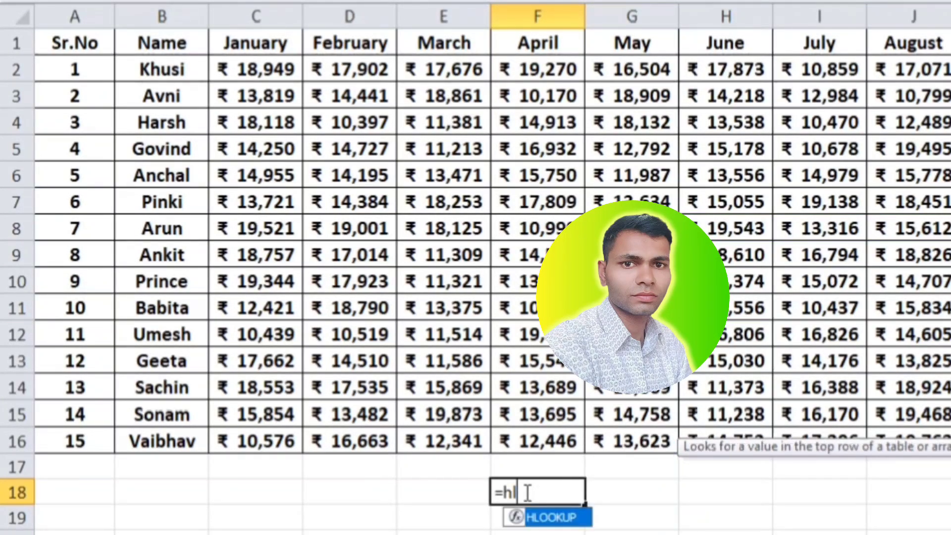
pyautogui.doubleClick(562, 517)
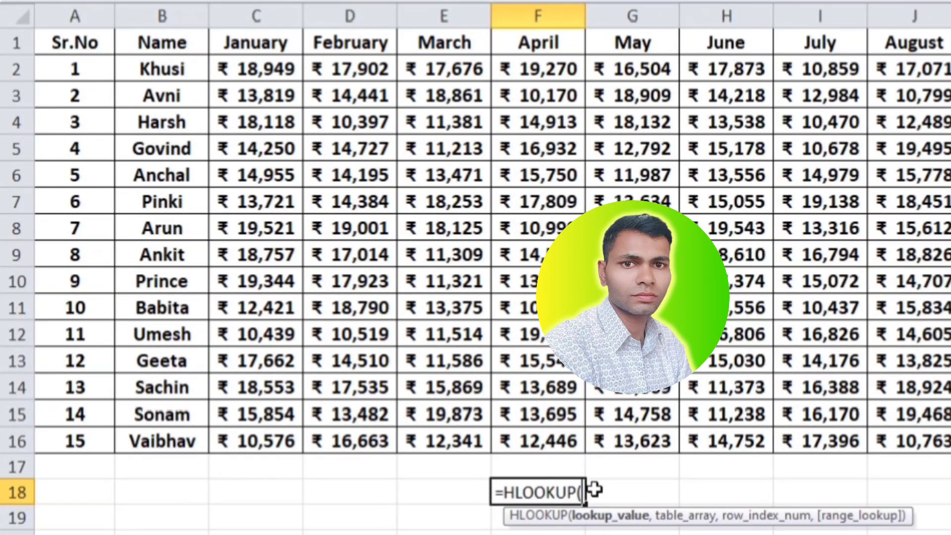
pyautogui.write('"june')
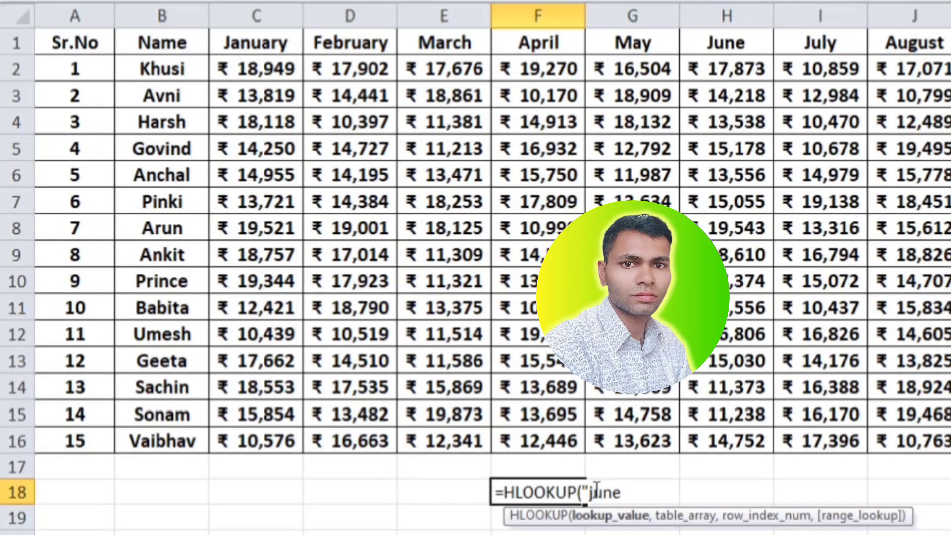
pyautogui.write('"')
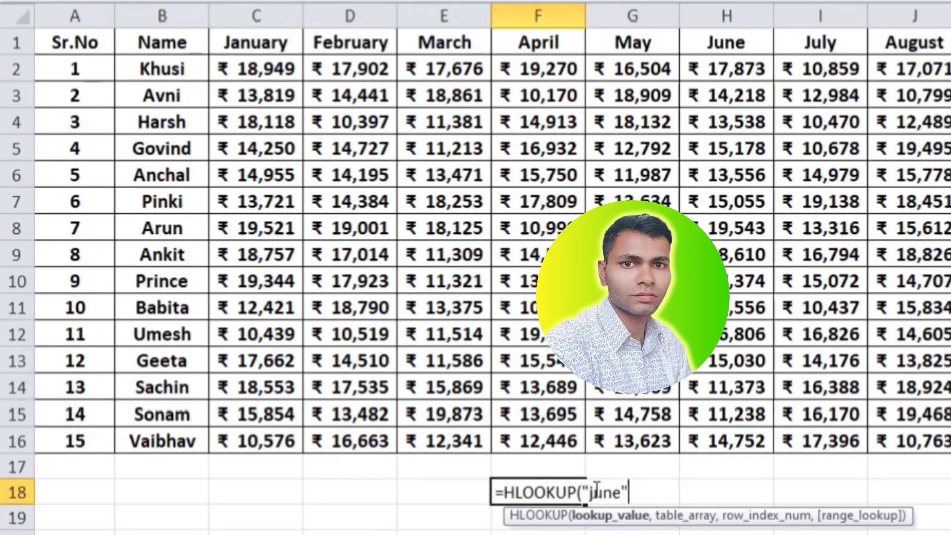
pyautogui.write(',')
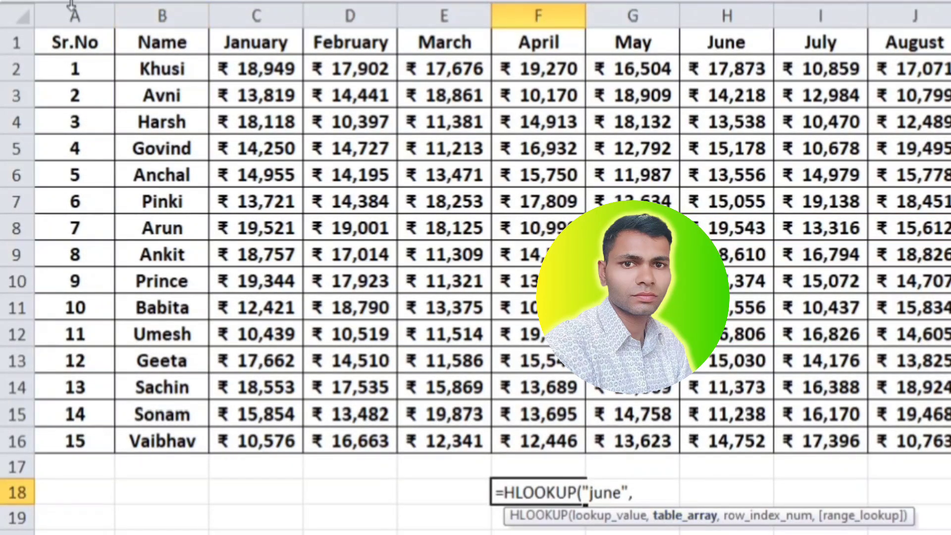
# Set the HLOOKUP table array to A1:N16 and the row index number to 5, and enter the formula
pyautogui.click(44, 37)
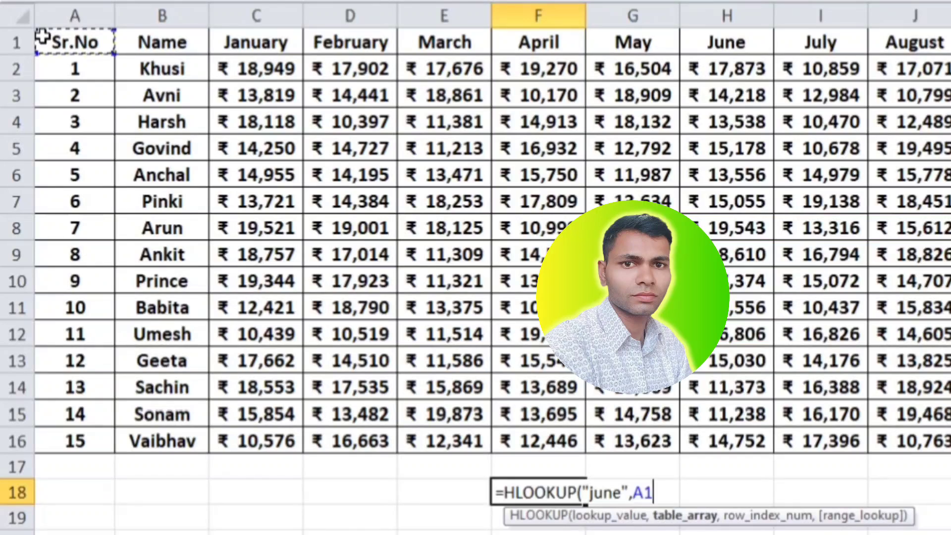
pyautogui.moveTo(43, 37); pyautogui.dragTo(949, 441)
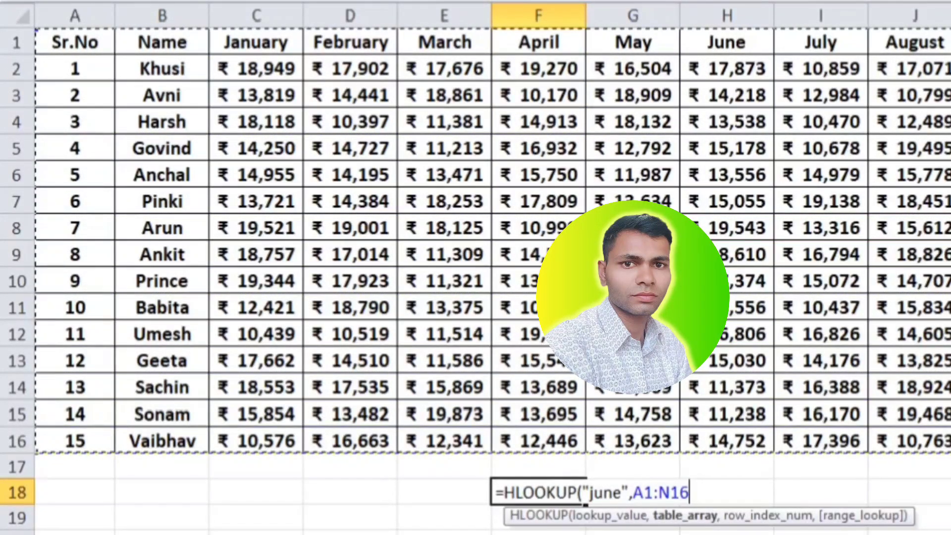
pyautogui.write(',')
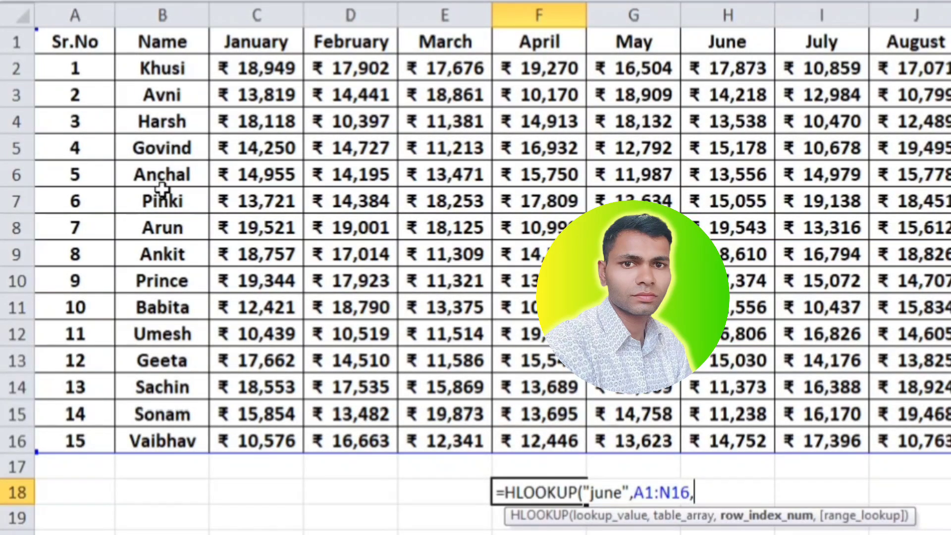
pyautogui.write('5')
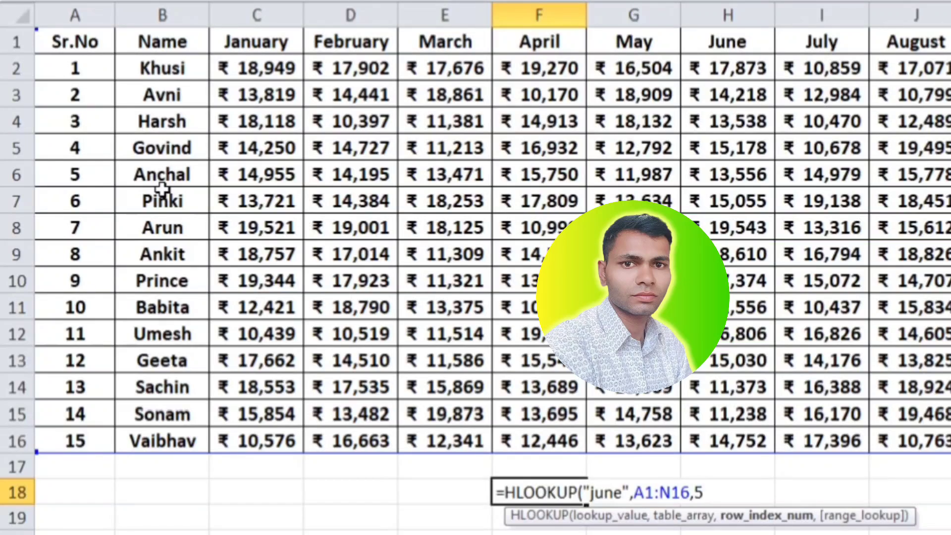
pyautogui.press('Return')
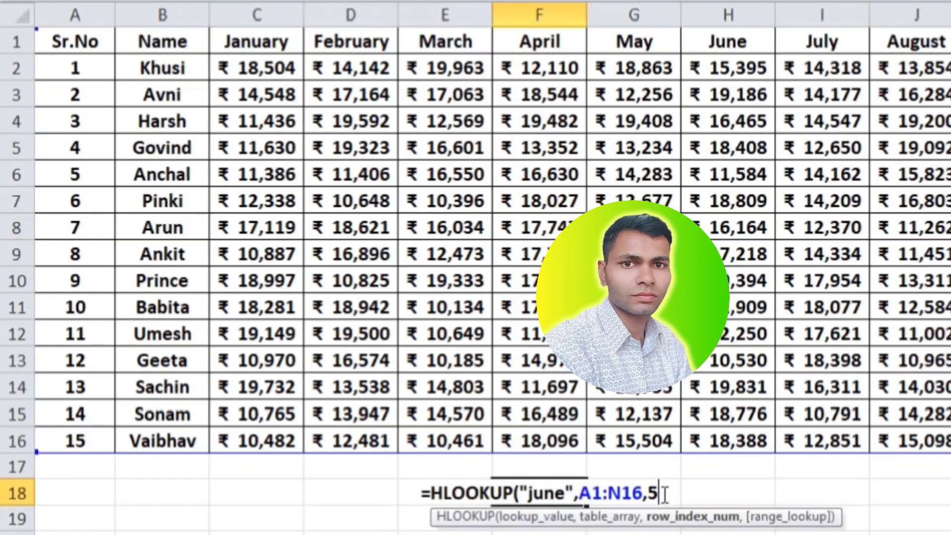
# Finish the F18 HLOOKUP formula with 0 as the range lookup and check its result against the June amount in H5
pyautogui.write(',')
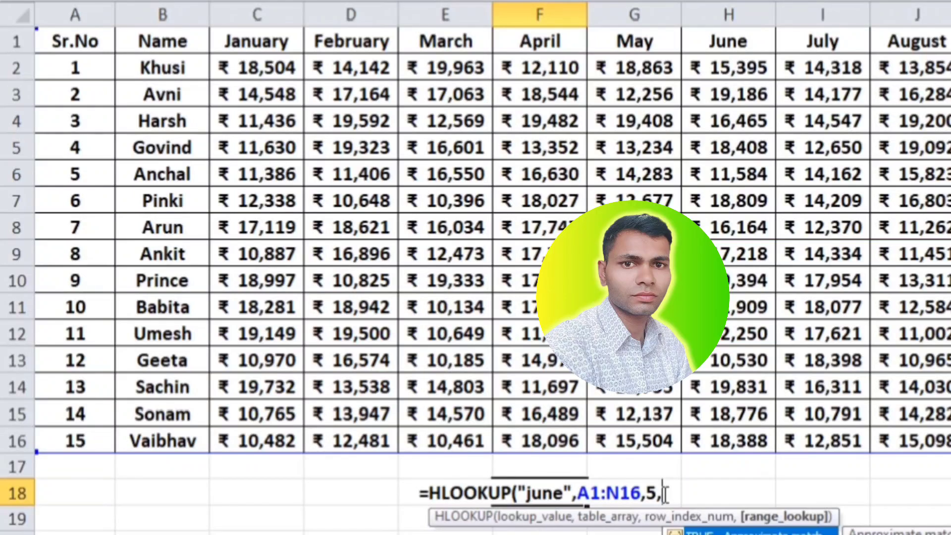
pyautogui.write('0')
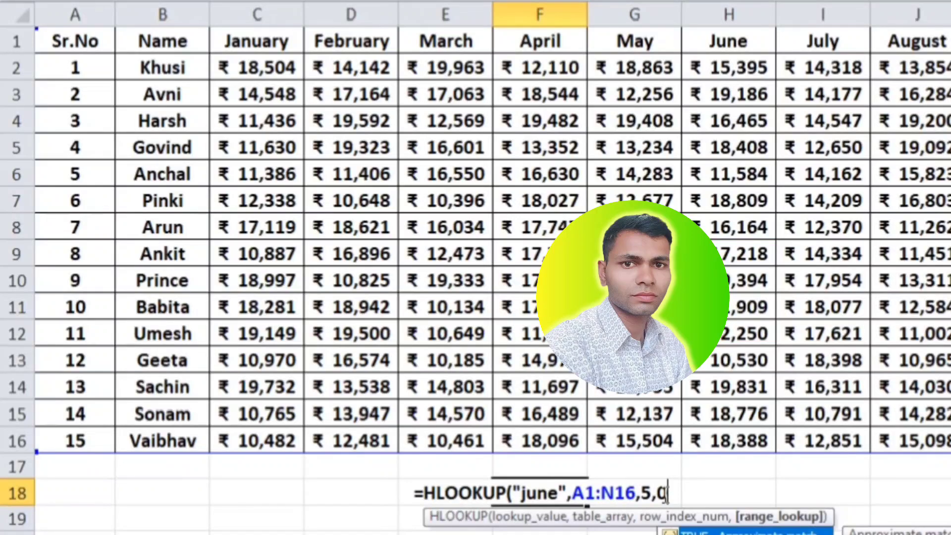
pyautogui.write(')')
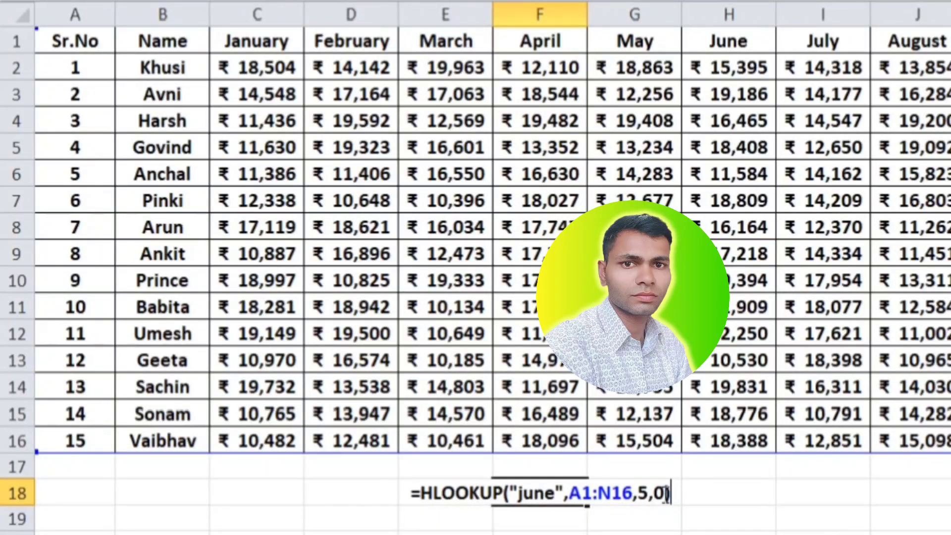
pyautogui.press('Return')
pyautogui.click(428, 462)
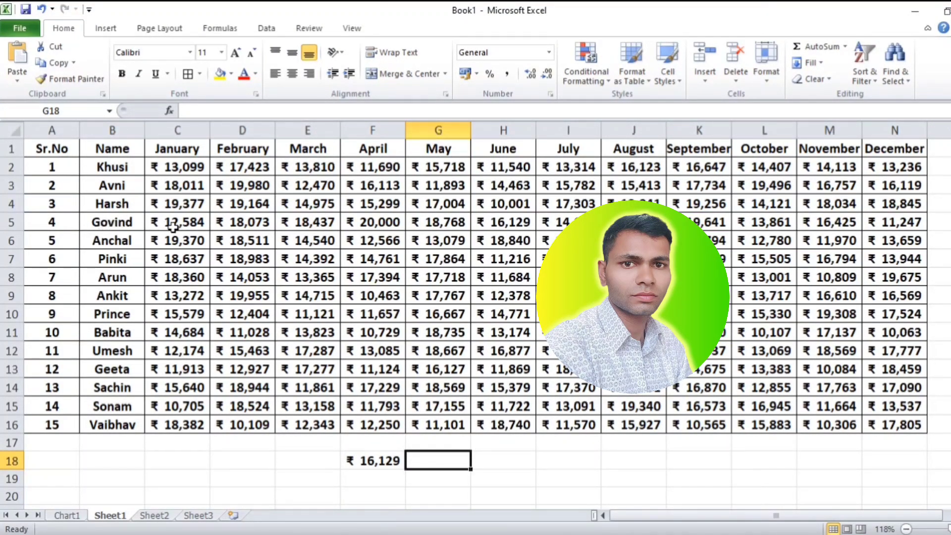
pyautogui.click(495, 223)
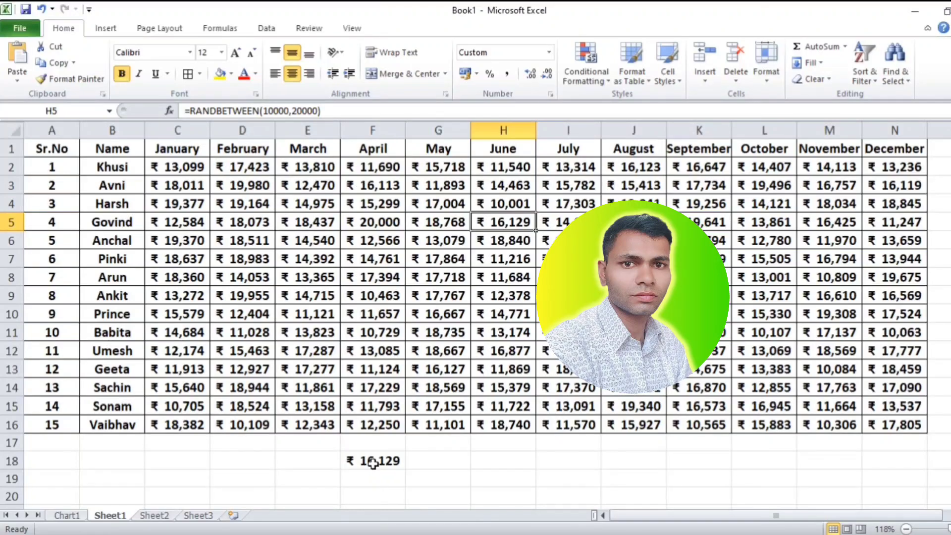
pyautogui.click(419, 464)
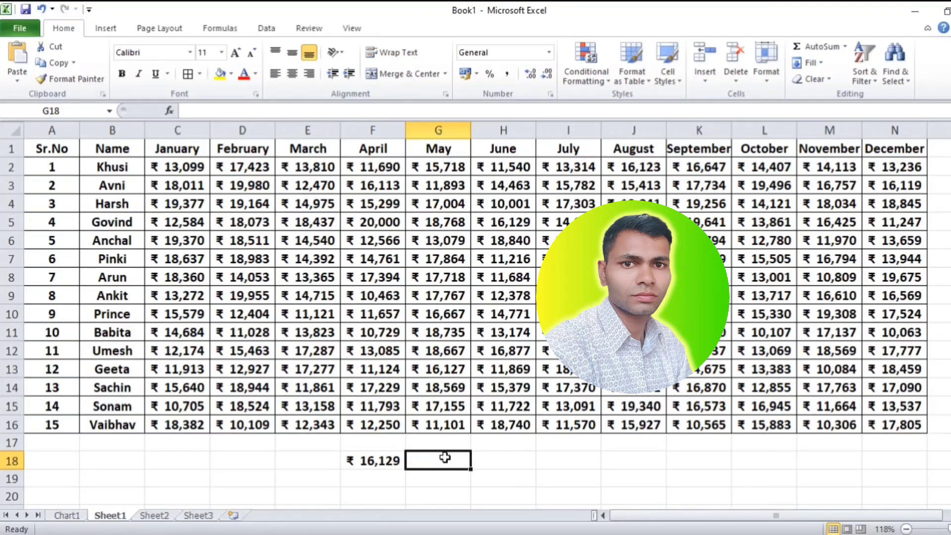
pyautogui.click(383, 460)
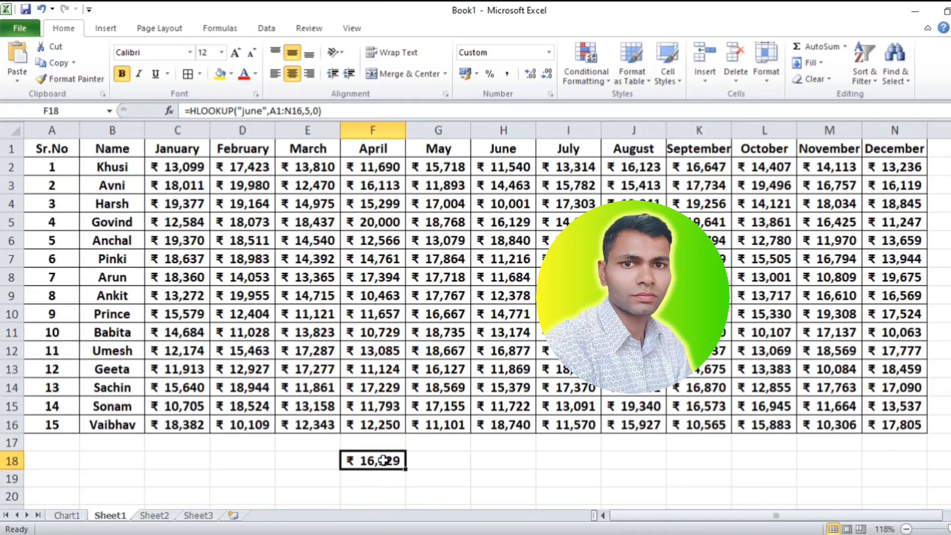
# Start a second HLOOKUP formula in cell G18 with cell D18 as the lookup value
pyautogui.click(443, 461)
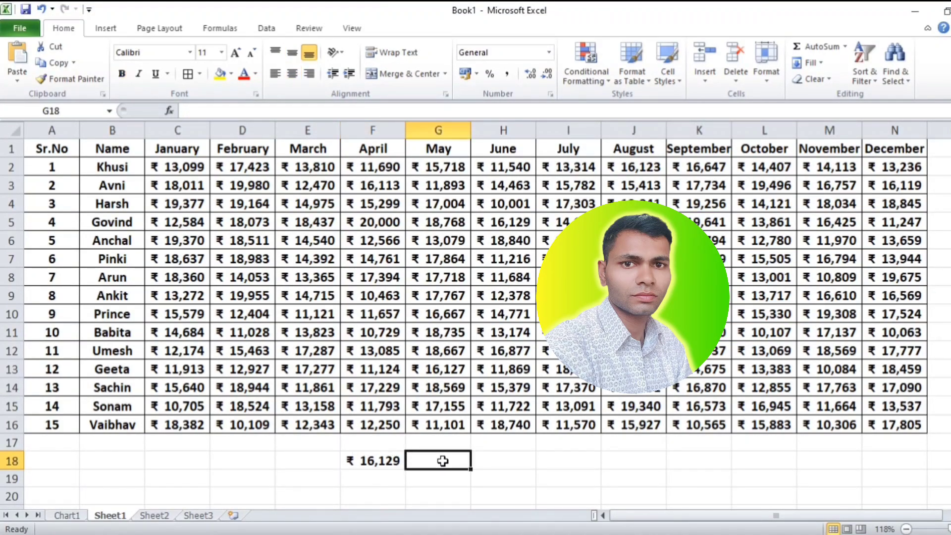
pyautogui.doubleClick(444, 461)
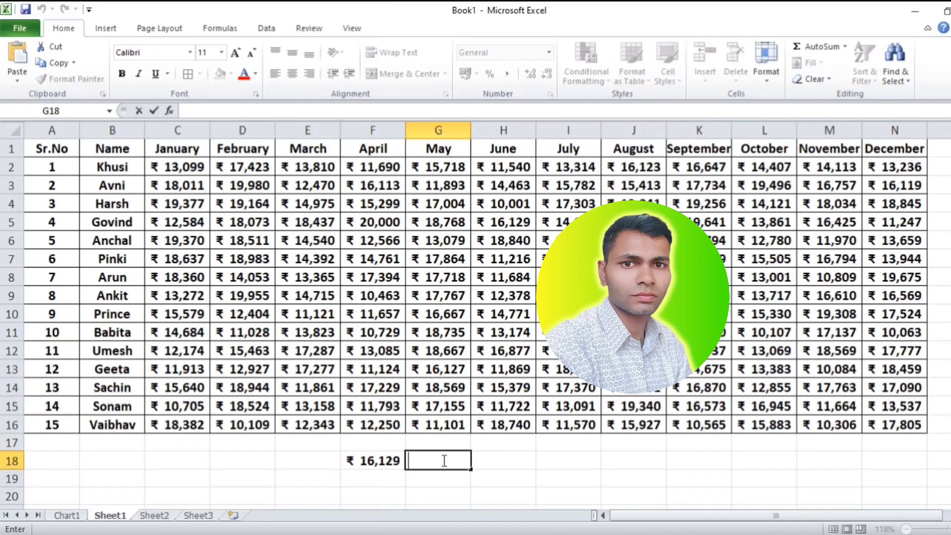
pyautogui.write('=')
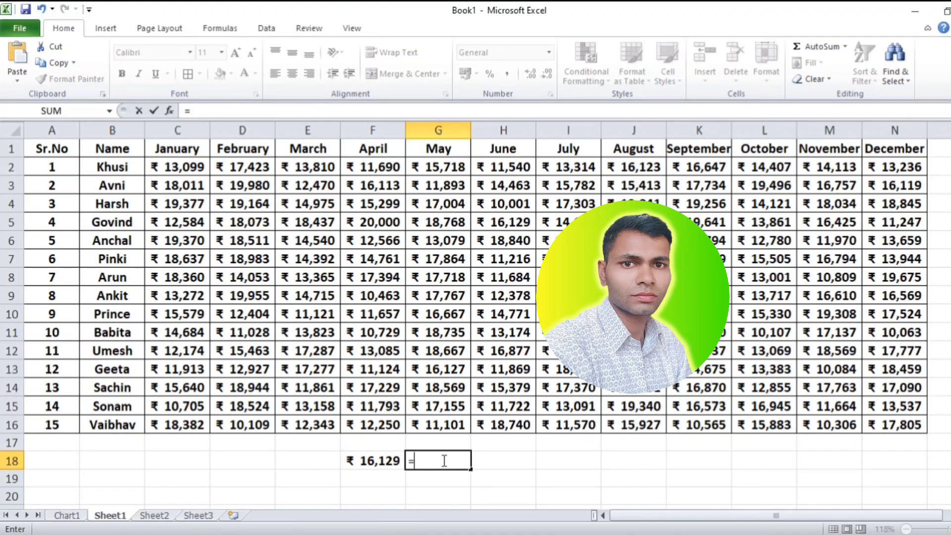
pyautogui.write('hl')
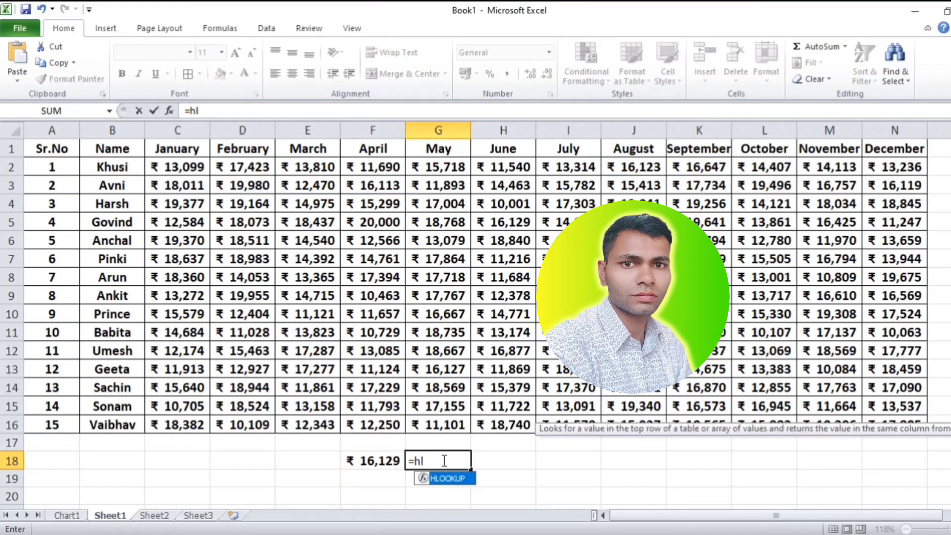
pyautogui.doubleClick(446, 478)
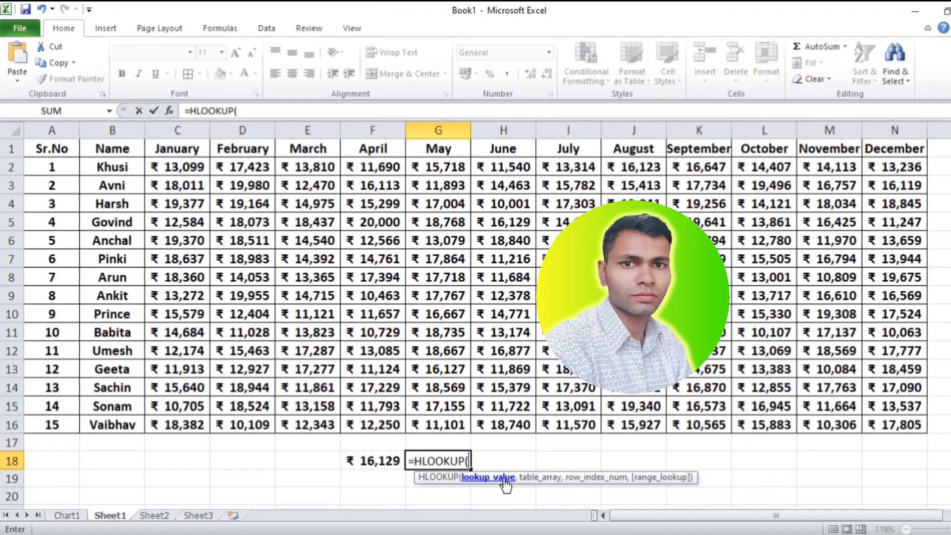
pyautogui.click(258, 456)
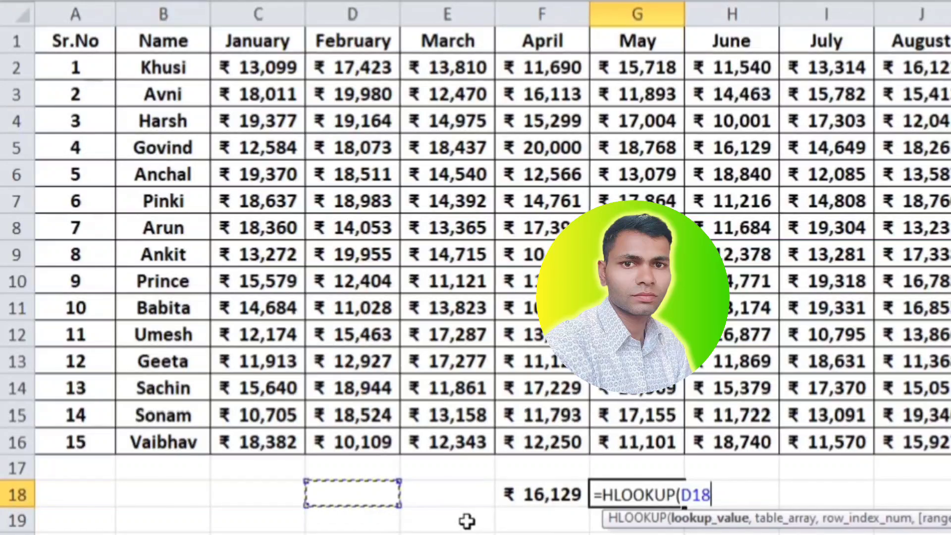
pyautogui.write(',')
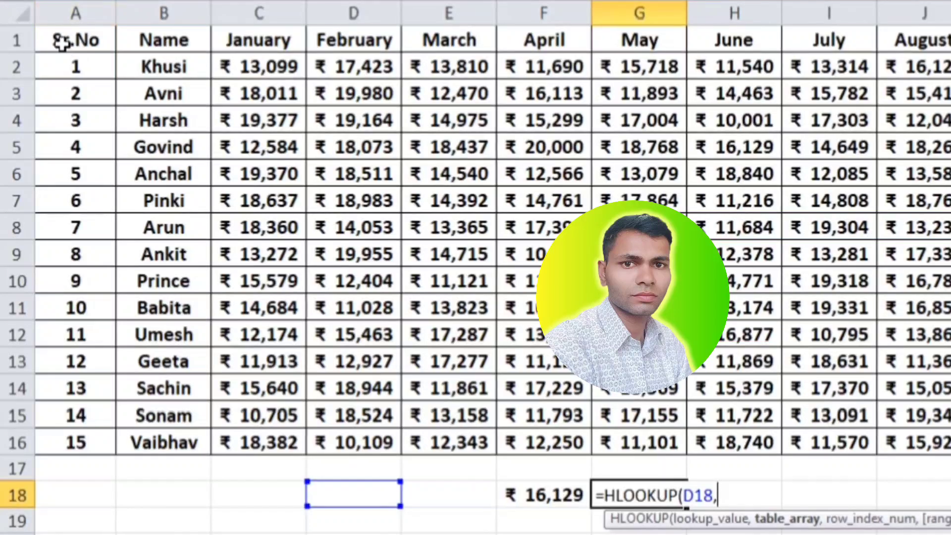
# Complete the G18 HLOOKUP with table array A1:N16, row index from cell D19 and range lookup 0
pyautogui.moveTo(55, 37); pyautogui.dragTo(950, 442)
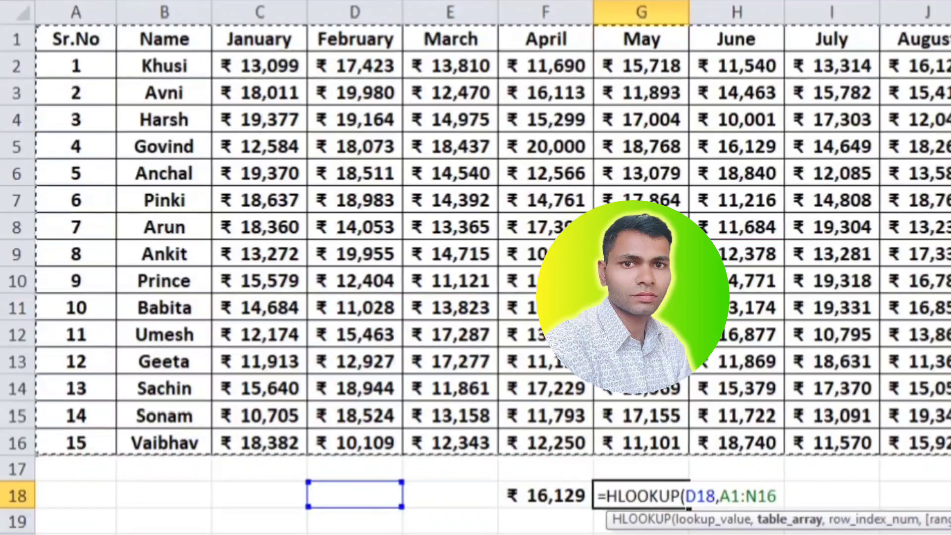
pyautogui.write(',')
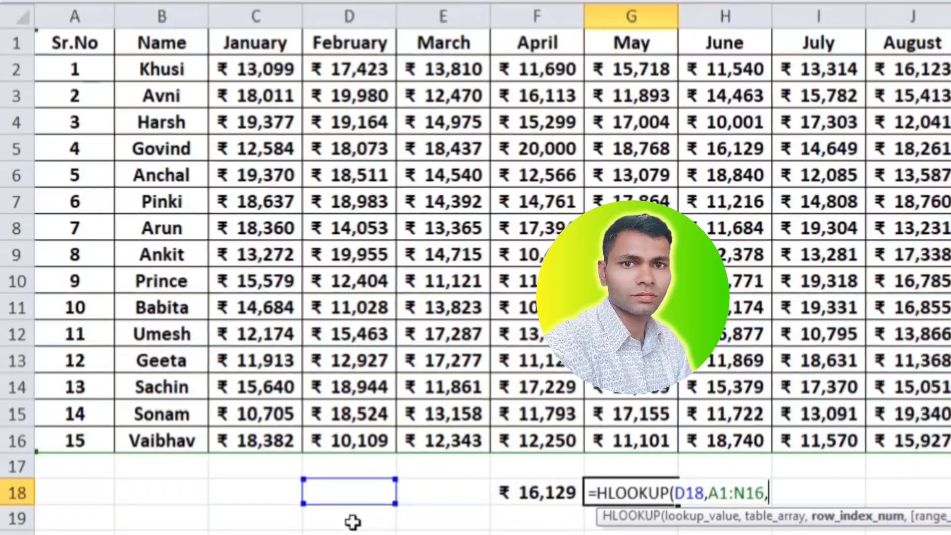
pyautogui.click(360, 526)
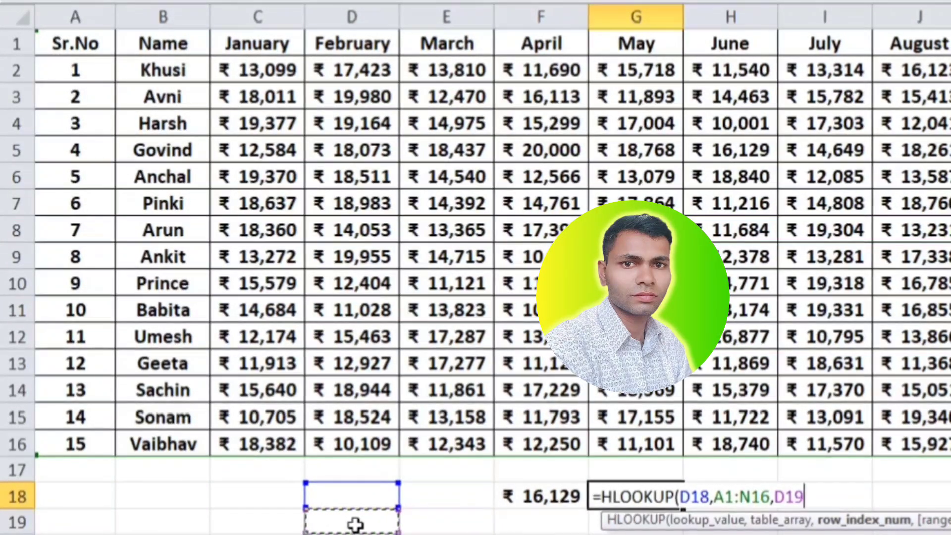
pyautogui.write(',')
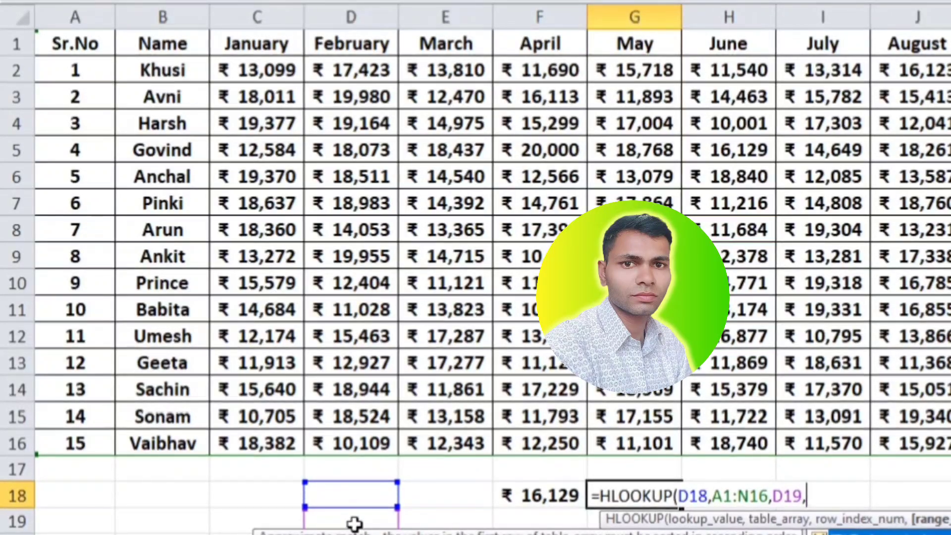
pyautogui.write('0')
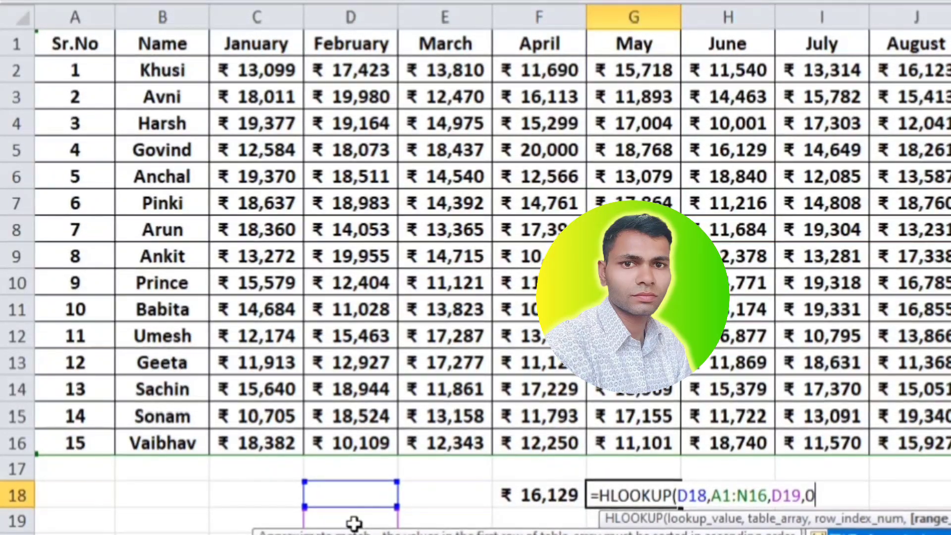
pyautogui.write(')')
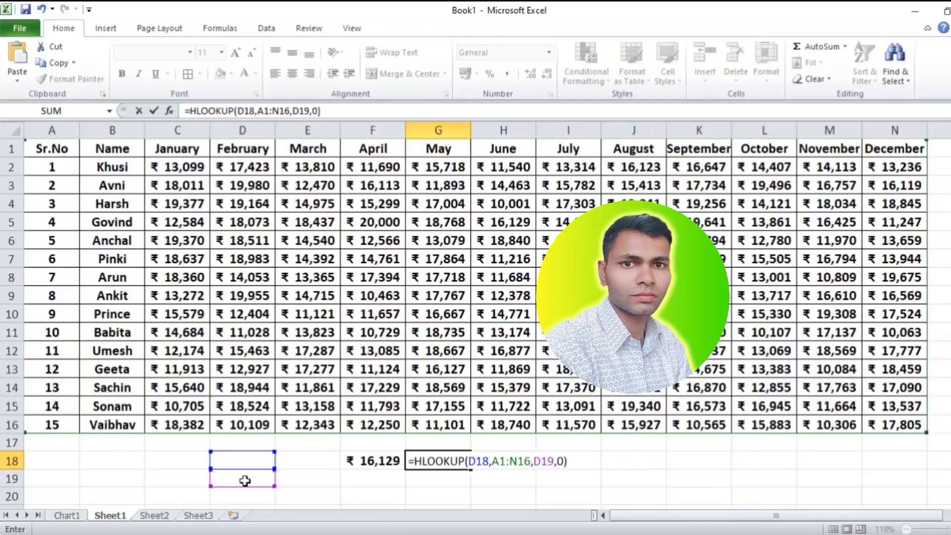
pyautogui.press('Return')
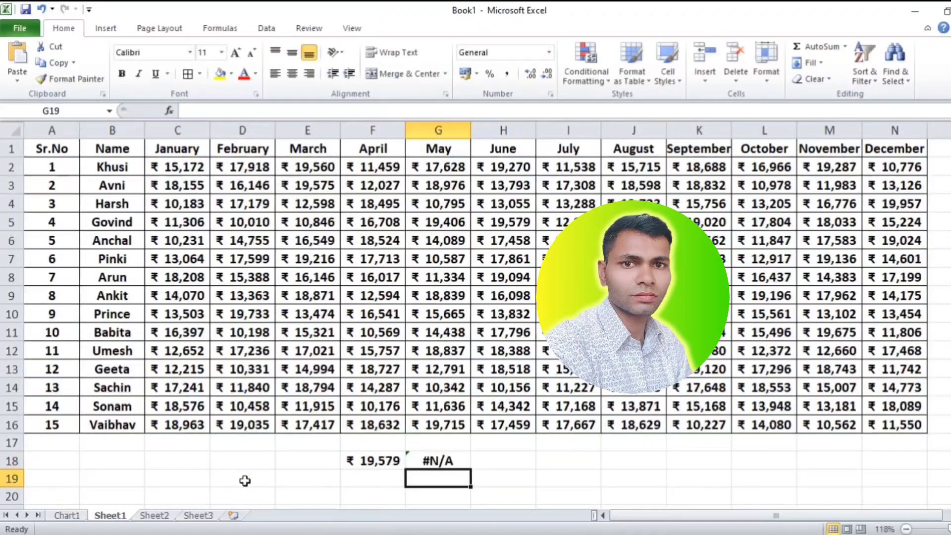
pyautogui.click(436, 461)
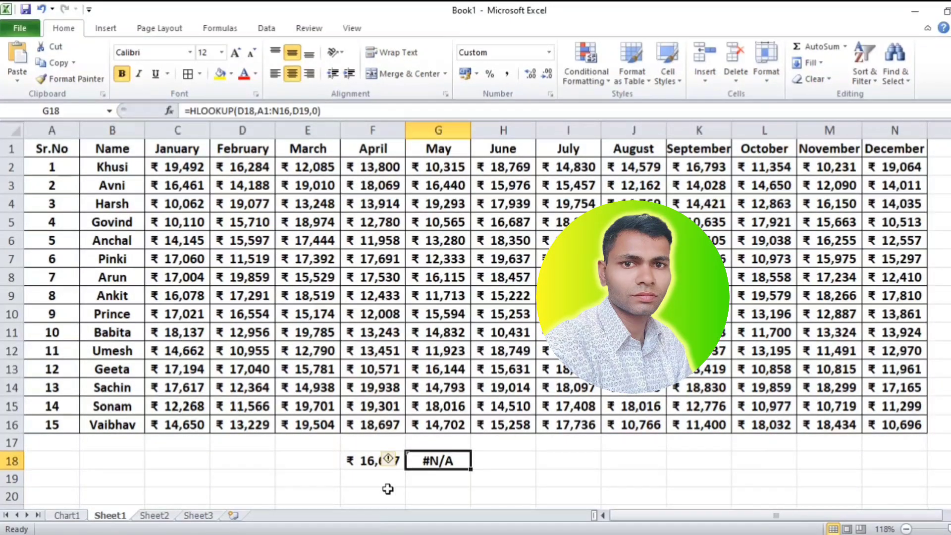
# Enter "march" in D18 as the lookup month and 3 in D19 as the row index
pyautogui.click(233, 459)
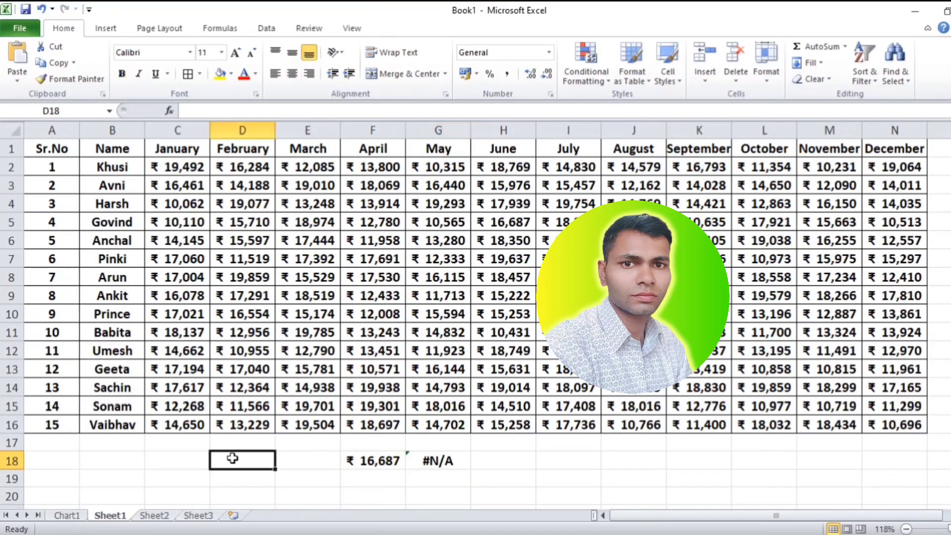
pyautogui.write('march')
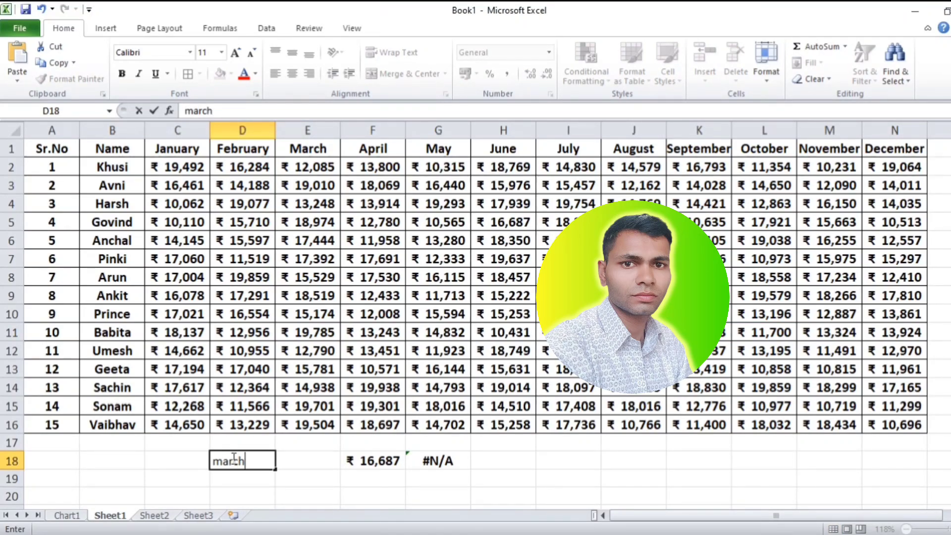
pyautogui.press('Return')
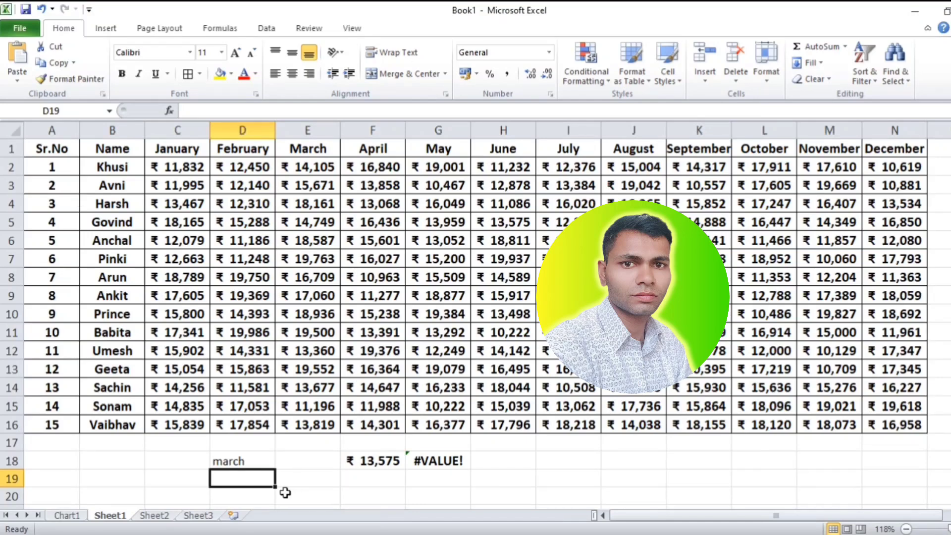
pyautogui.write('3')
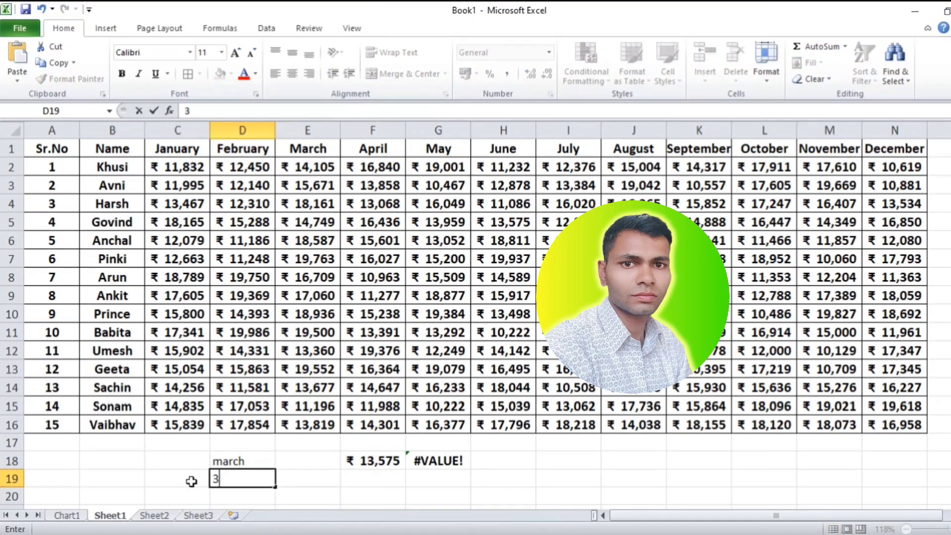
pyautogui.press('Return')
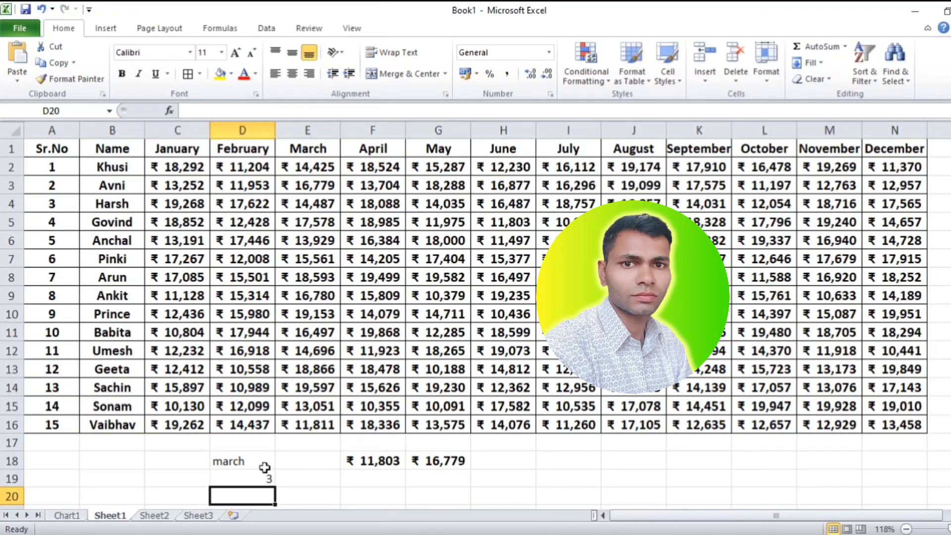
# Replace the lookup month in D18 with "october"
pyautogui.click(248, 459)
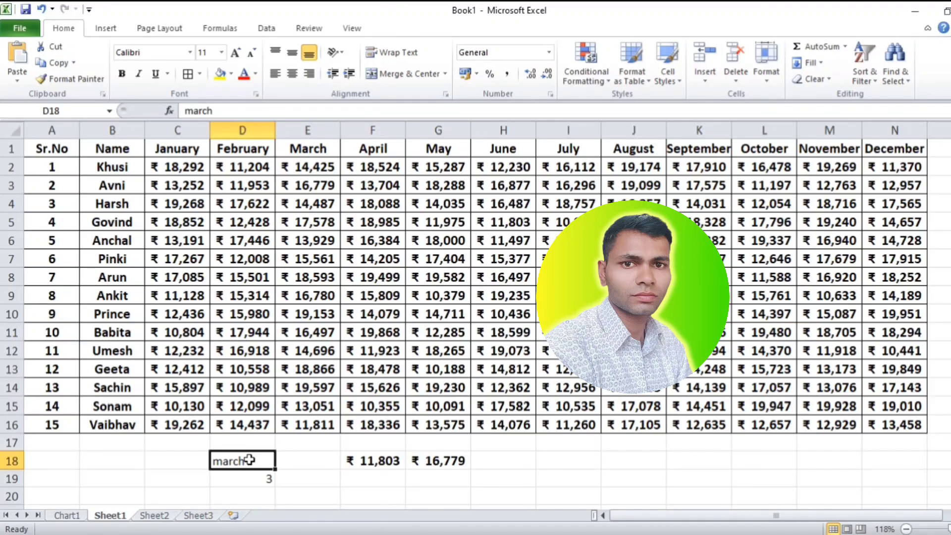
pyautogui.press('BackSpace')
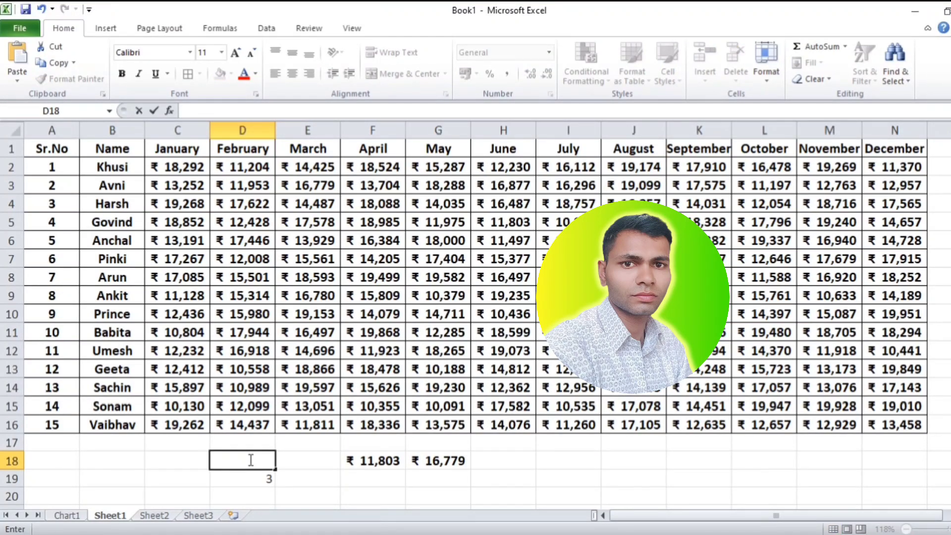
pyautogui.write('octobe')
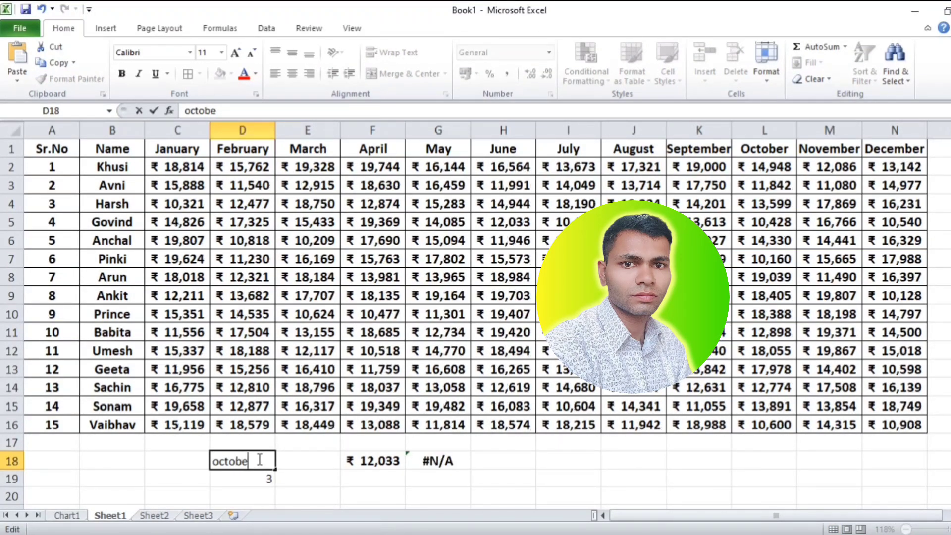
pyautogui.write('r')
pyautogui.press('Return')
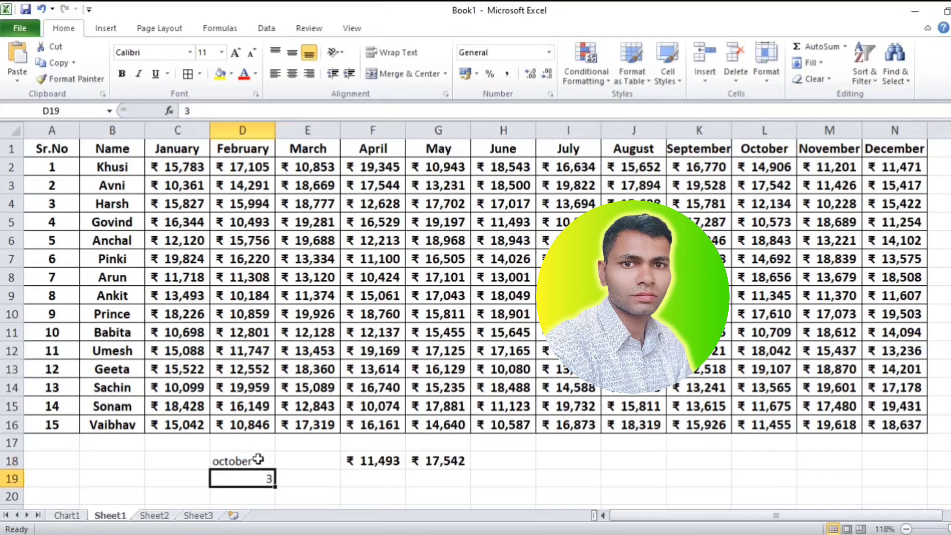